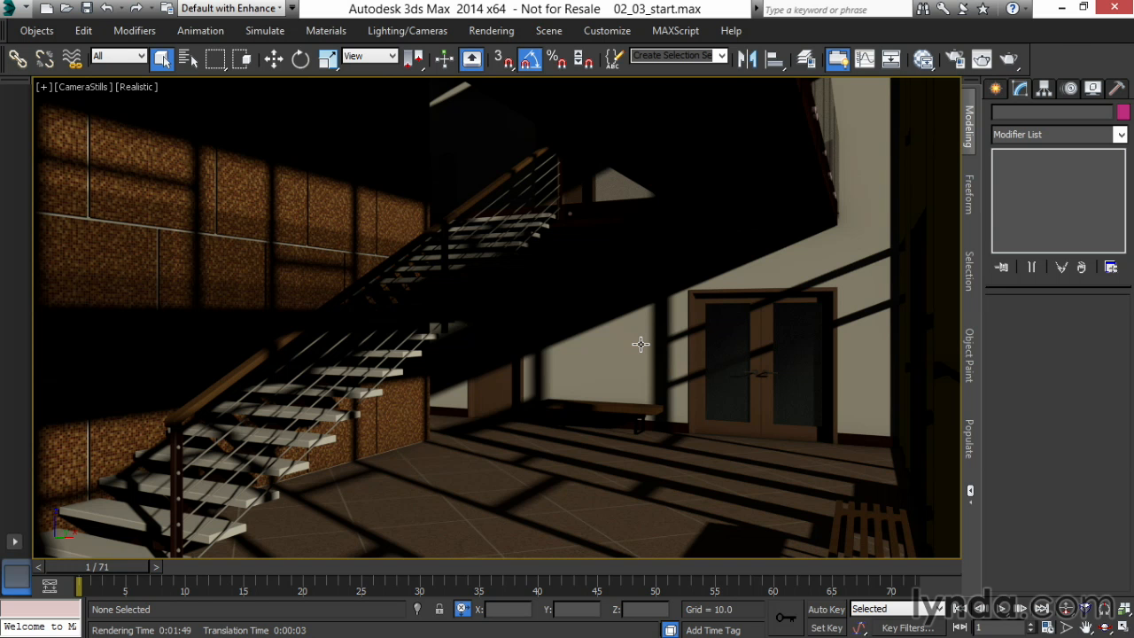
# Open the environment and exposure settings and bring the mr Photographic Exposure Control parameters into view
pyautogui.press('8')
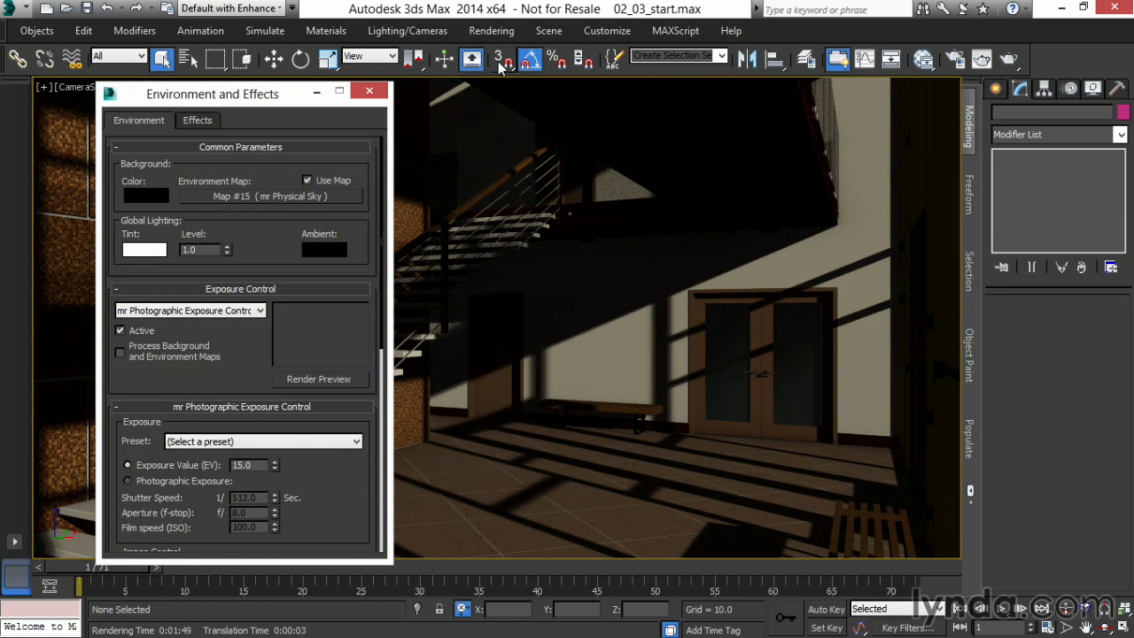
pyautogui.click(492, 30)
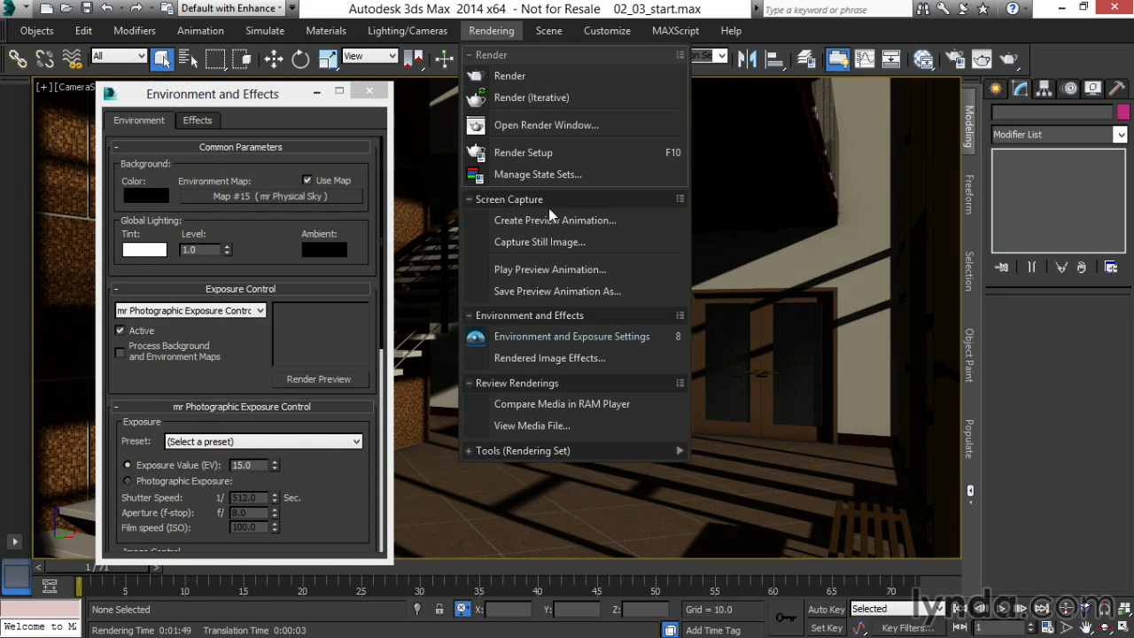
pyautogui.click(579, 335)
pyautogui.moveTo(243, 97); pyautogui.dragTo(355, 89)
pyautogui.moveTo(463, 449); pyautogui.dragTo(470, 355)
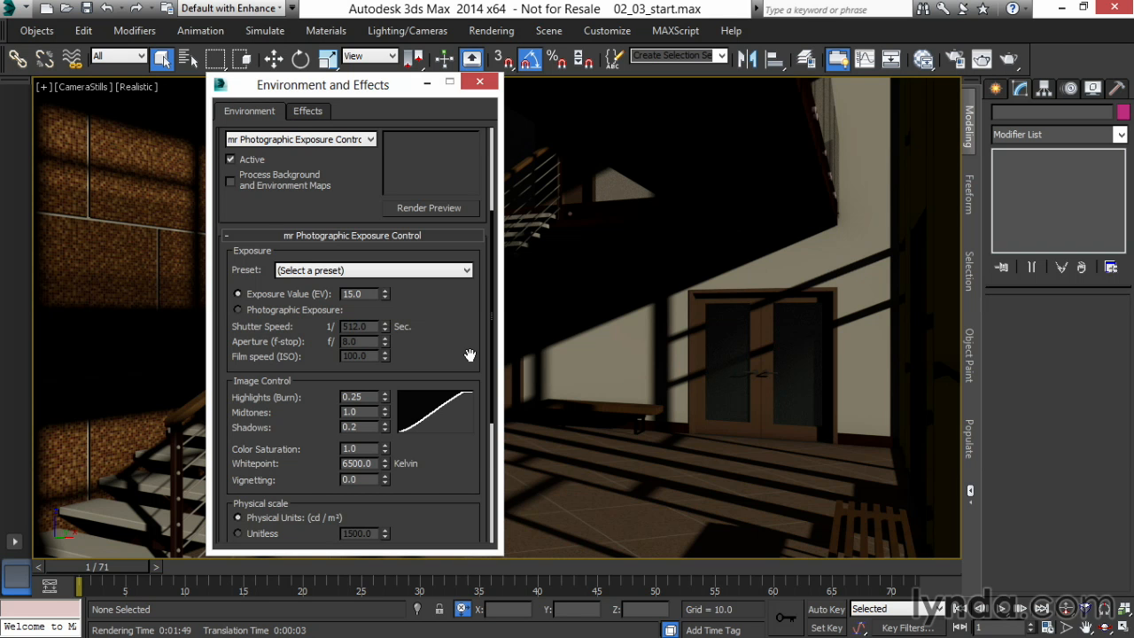
# Switch to Photographic Exposure and apply the "Physically Based Lighting, Indoor Daylight" preset
pyautogui.click(240, 309)
pyautogui.click(466, 271)
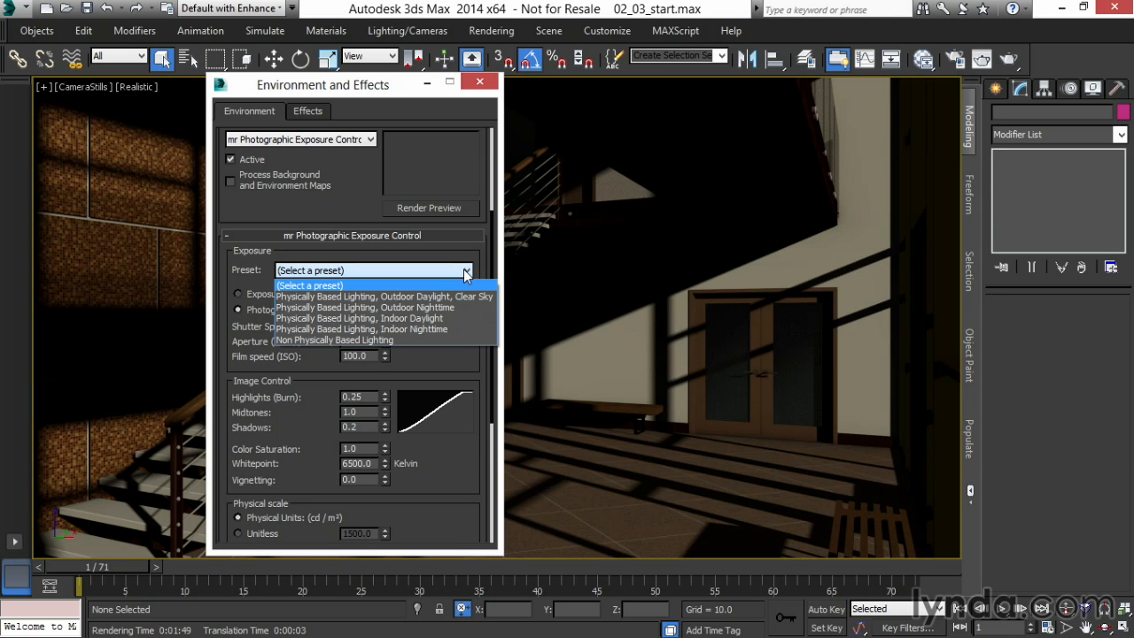
pyautogui.click(443, 318)
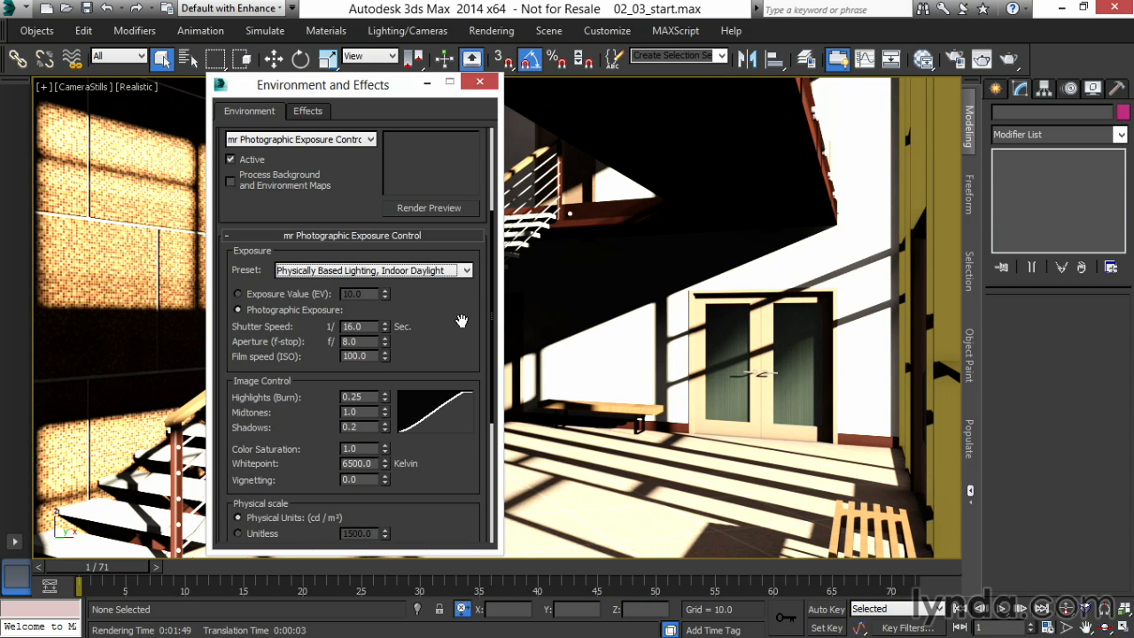
# Set the film speed to ISO 200 and the shutter speed to 1/48 sec in the photographic exposure
pyautogui.click(371, 356)
pyautogui.write('200')
pyautogui.press('Return')
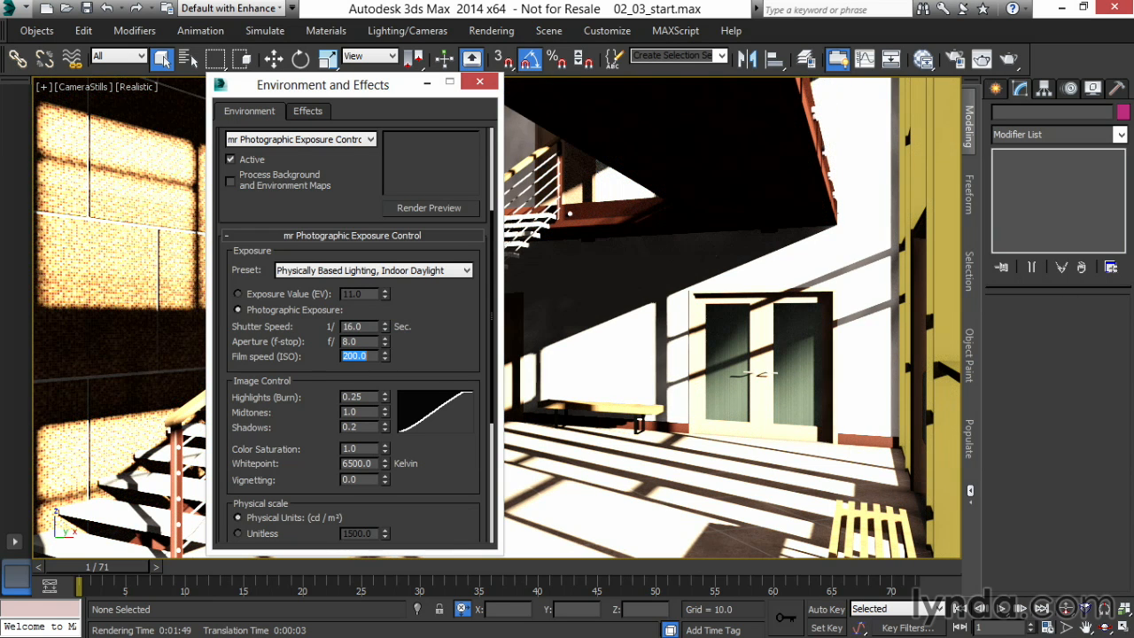
pyautogui.click(373, 322)
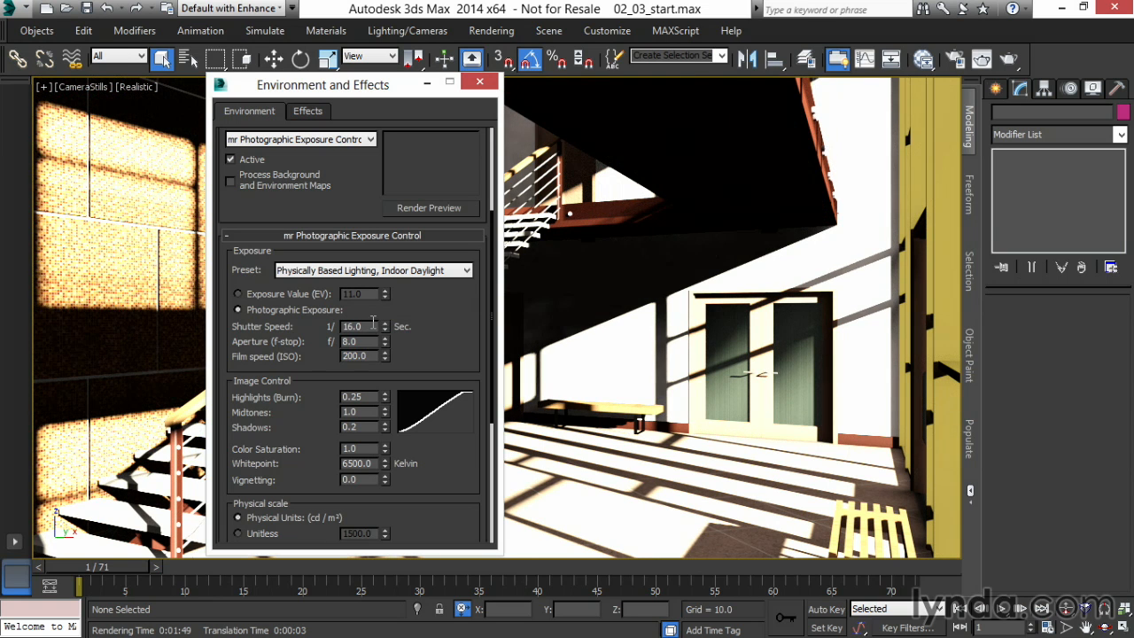
pyautogui.moveTo(373, 324); pyautogui.dragTo(288, 336)
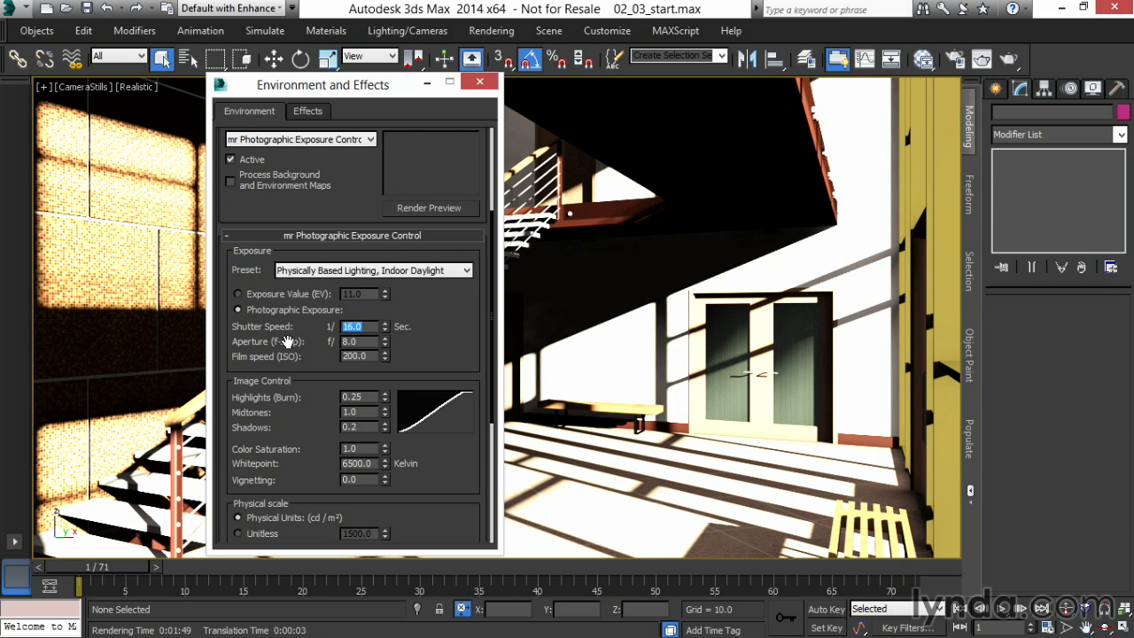
pyautogui.write('48')
pyautogui.press('Return')
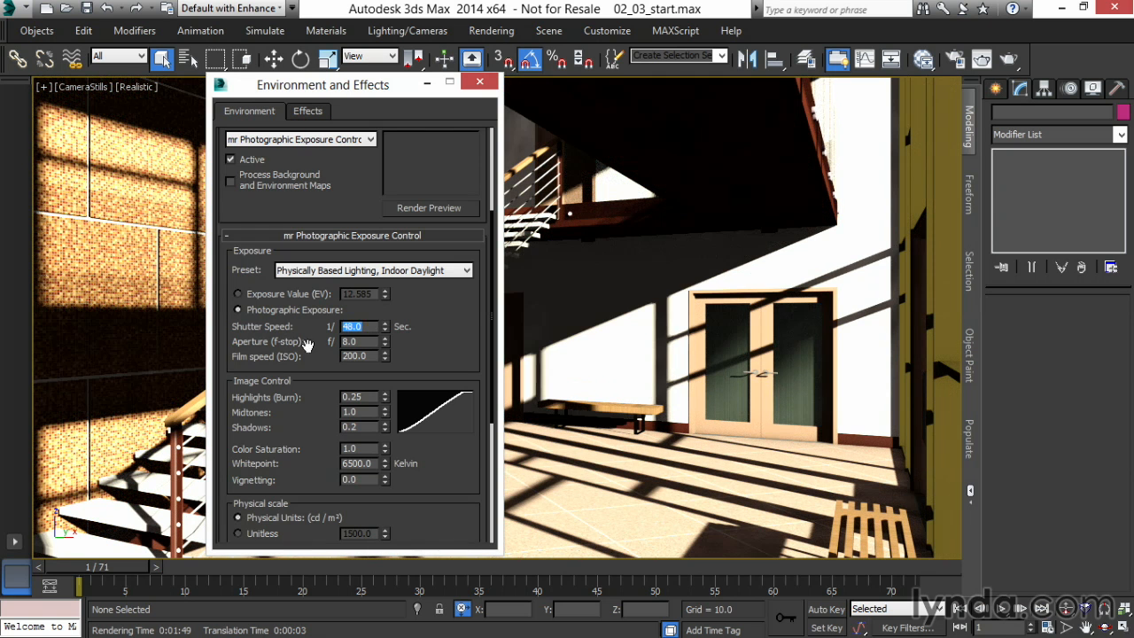
# Set the aperture to f/5.6 and render the CameraStills view
pyautogui.moveTo(366, 341); pyautogui.dragTo(253, 356)
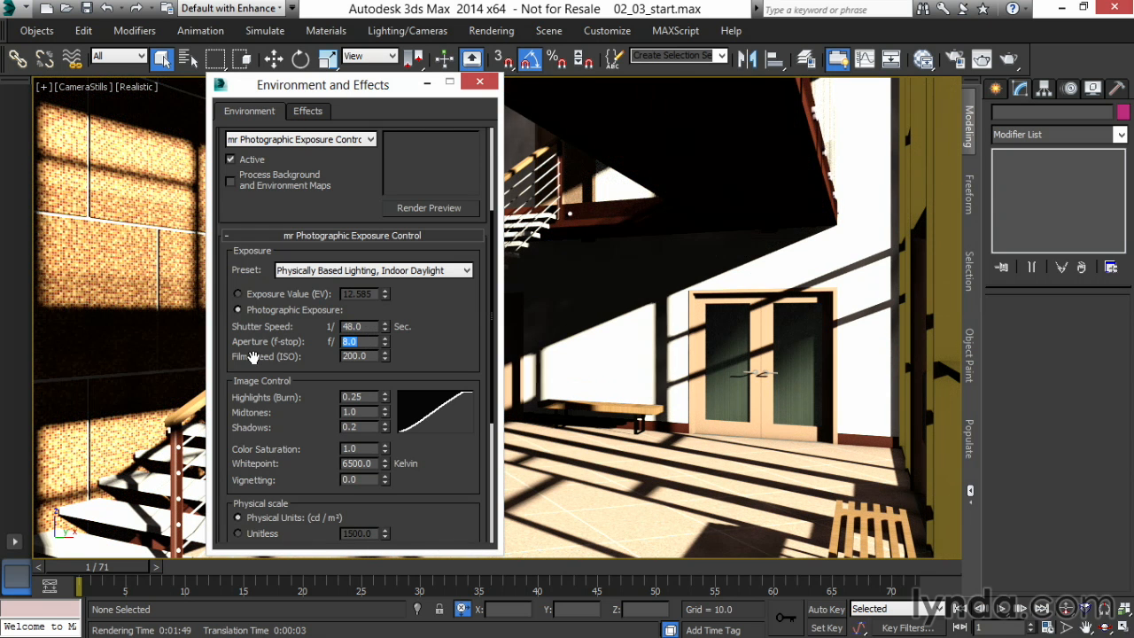
pyautogui.write('5.6')
pyautogui.press('Return')
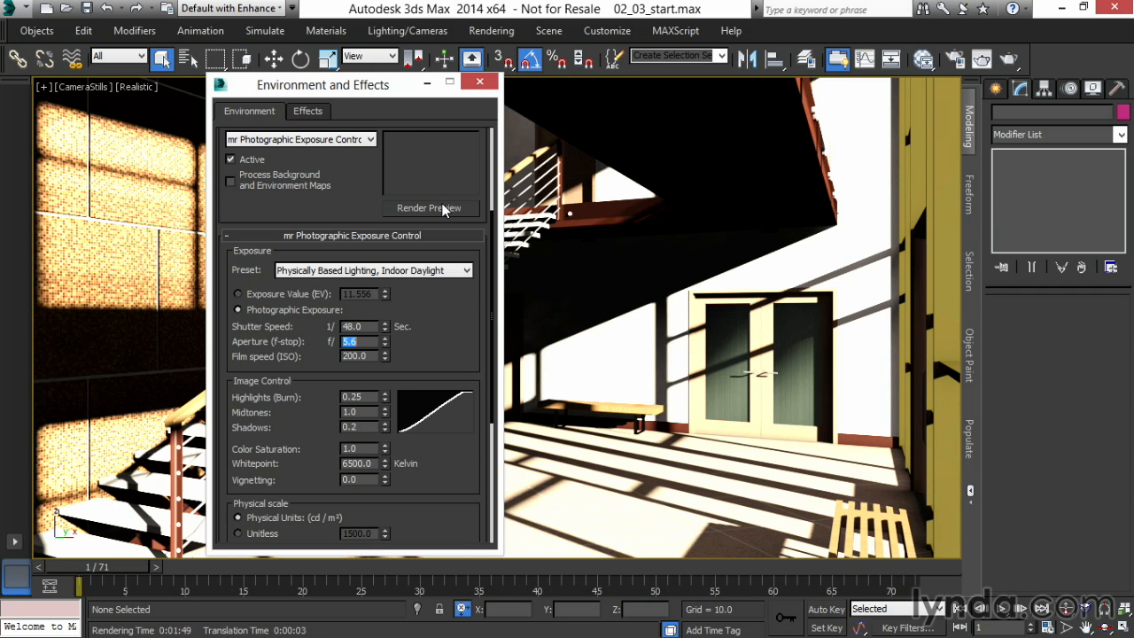
pyautogui.click(1010, 60)
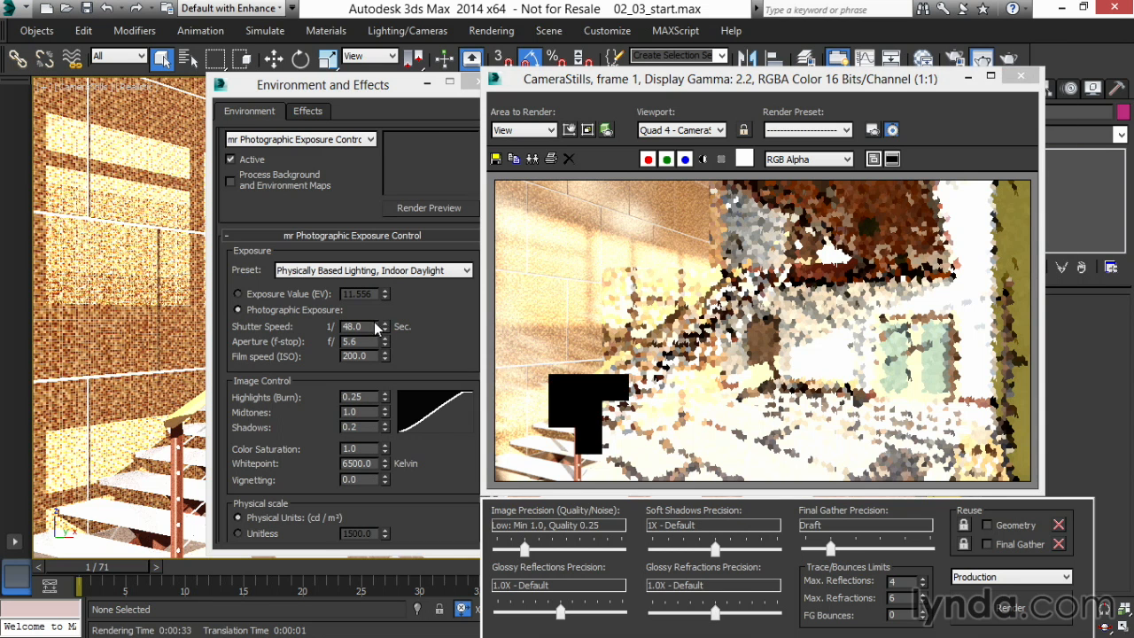
# Set the shutter speed to 1/128 sec and the aperture to f/6.4
pyautogui.click(288, 325)
pyautogui.write('128')
pyautogui.press('Return')
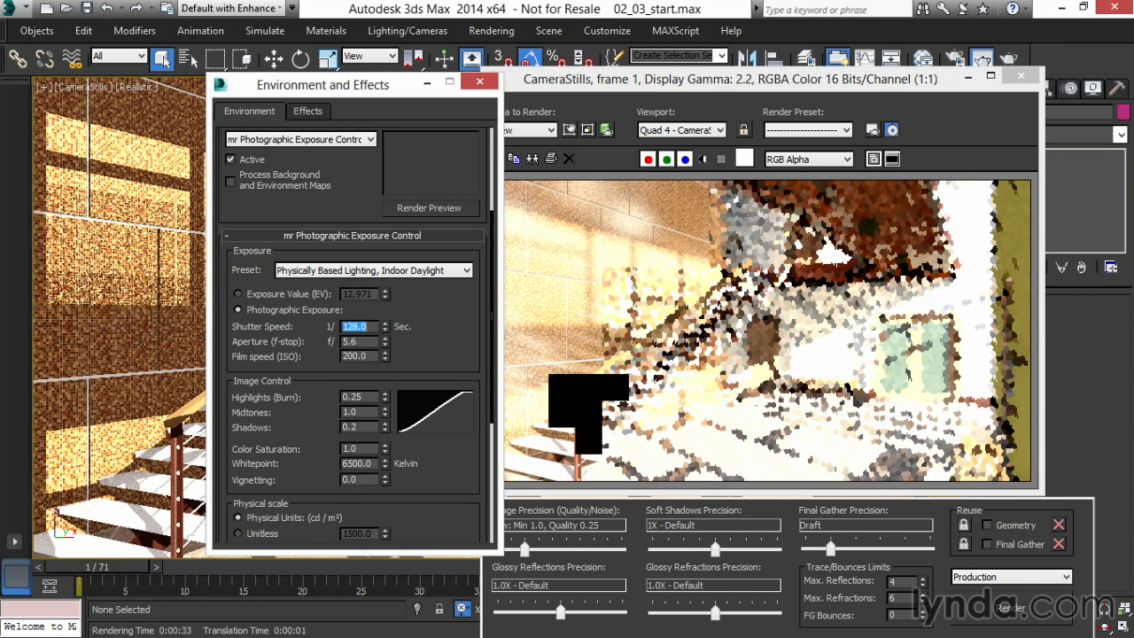
pyautogui.press('Tab')
pyautogui.write('6.4')
pyautogui.press('Return')
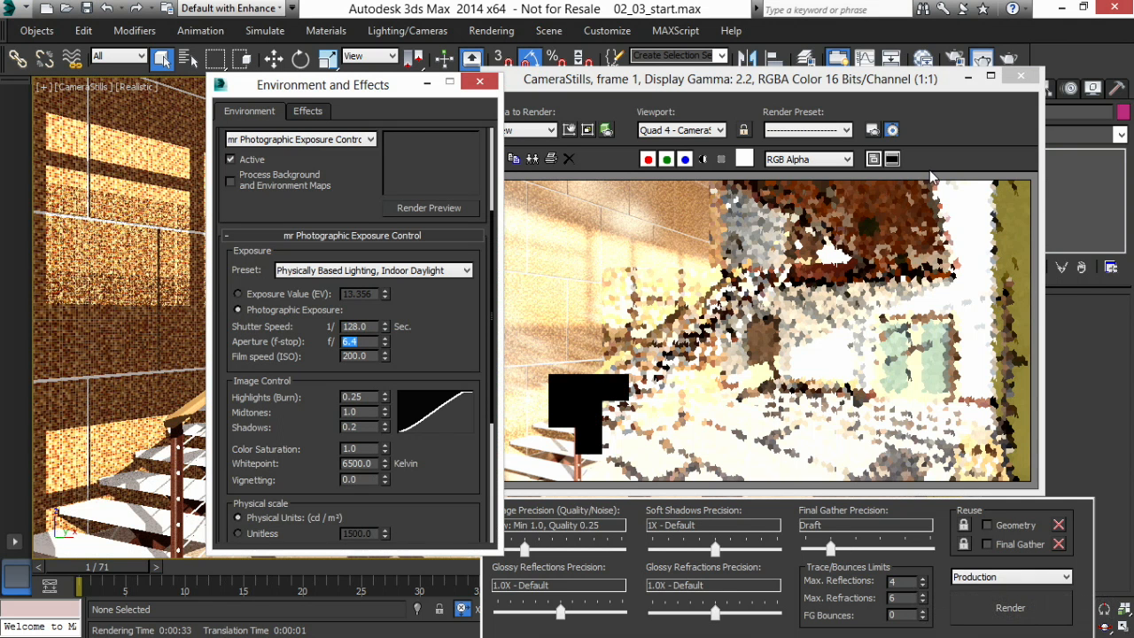
# Enable reuse of geometry for the render and render the camera view again
pyautogui.click(990, 524)
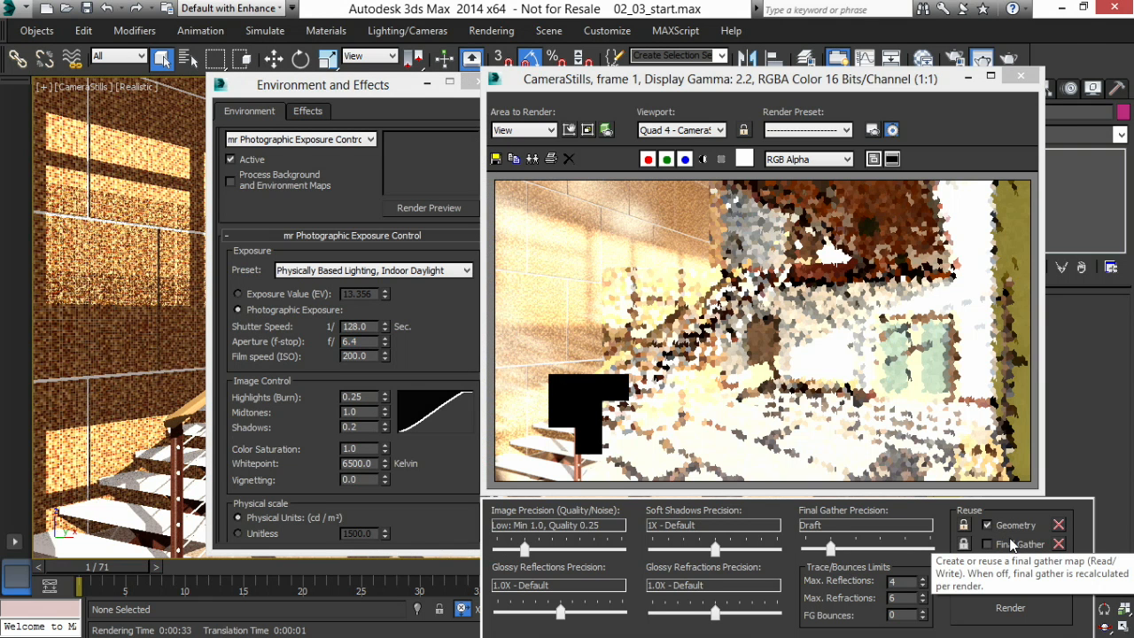
pyautogui.click(1004, 609)
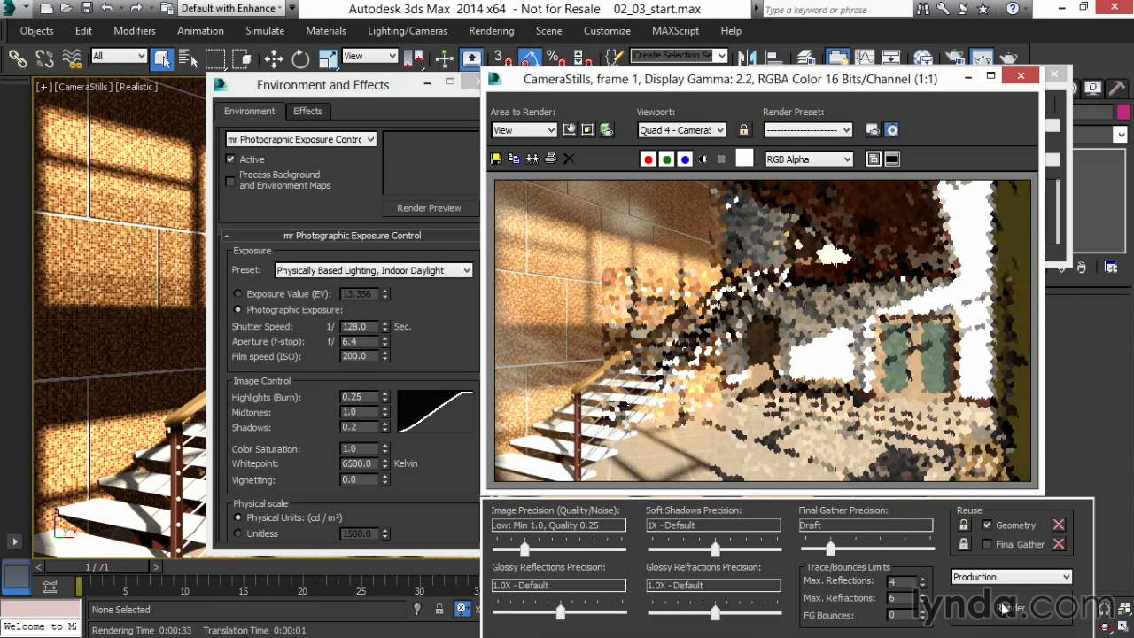
# Set the shutter speed to 1/256 sec and re-render the camera view
pyautogui.click(367, 326)
pyautogui.write('256')
pyautogui.press('Return')
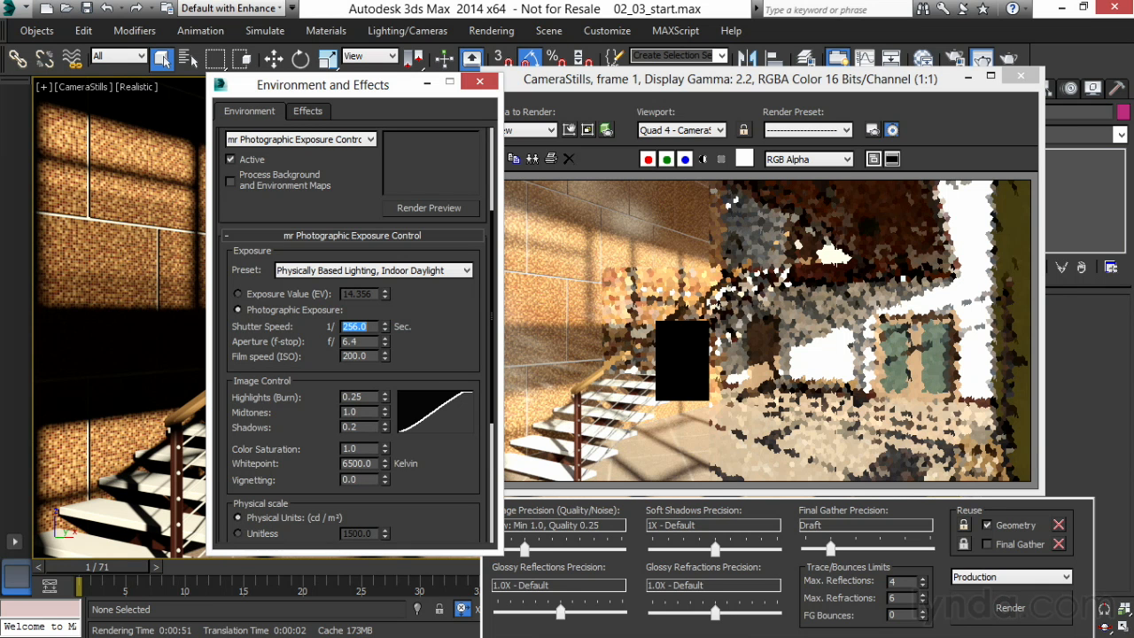
pyautogui.click(1031, 618)
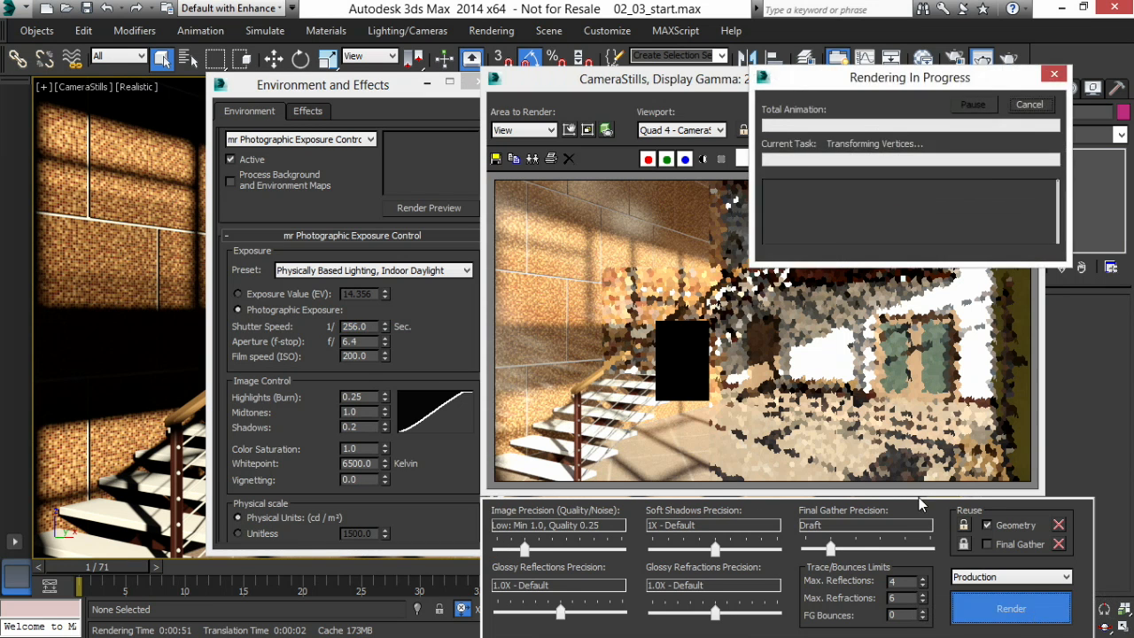